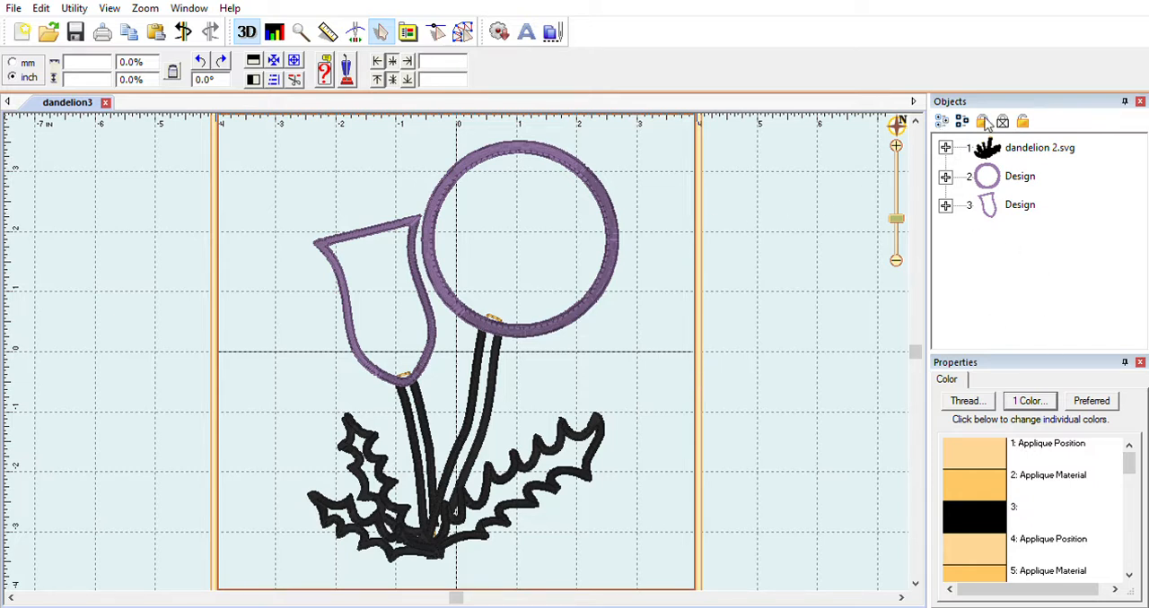
# - Expand the dandelion design groups and inspect the stem Applique objects and the whole dandelion 2.svg group
pyautogui.click(947, 165)
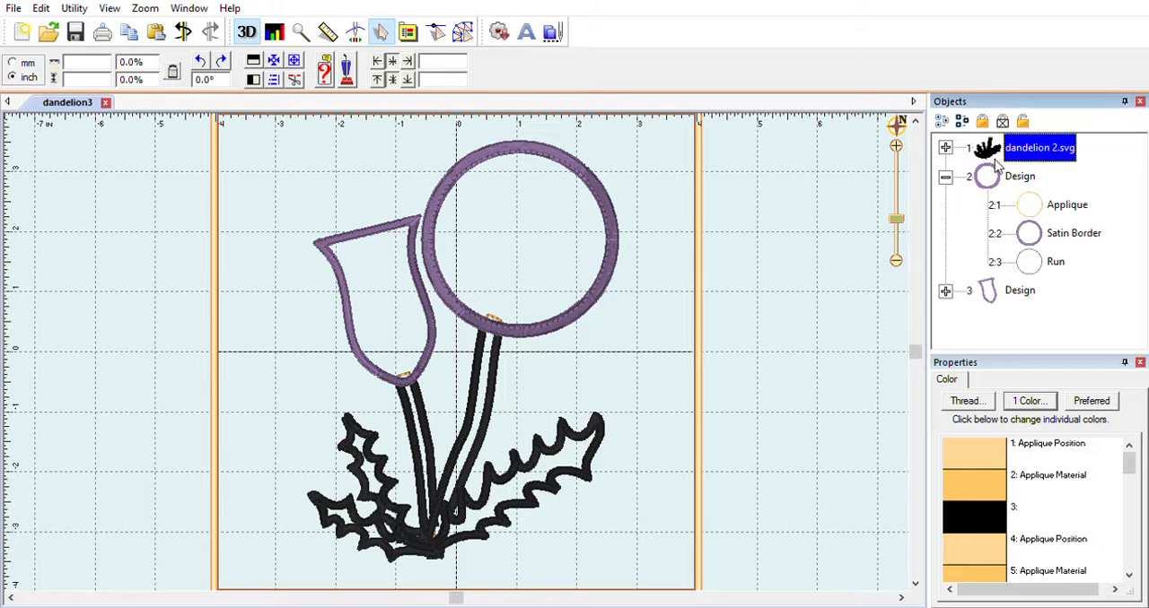
pyautogui.click(945, 147)
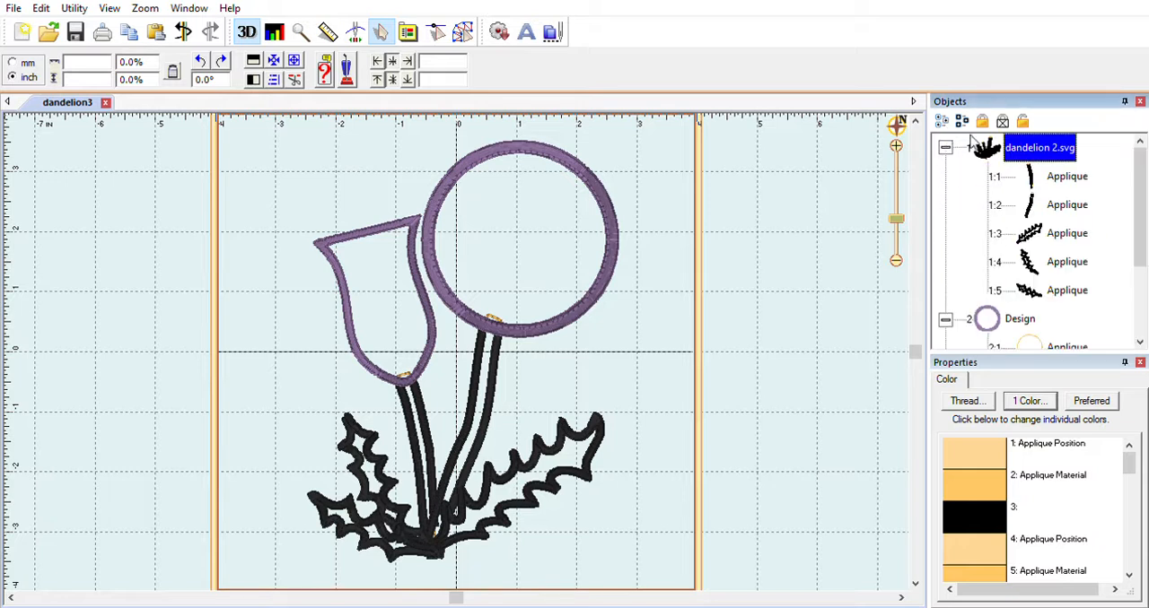
pyautogui.click(1059, 176)
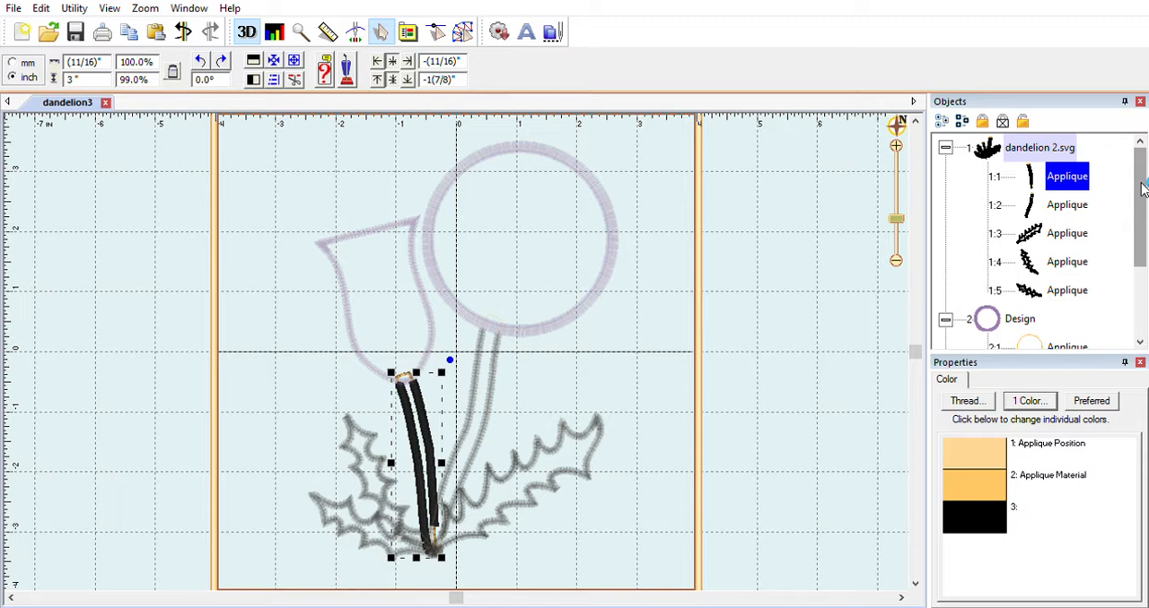
pyautogui.click(1055, 203)
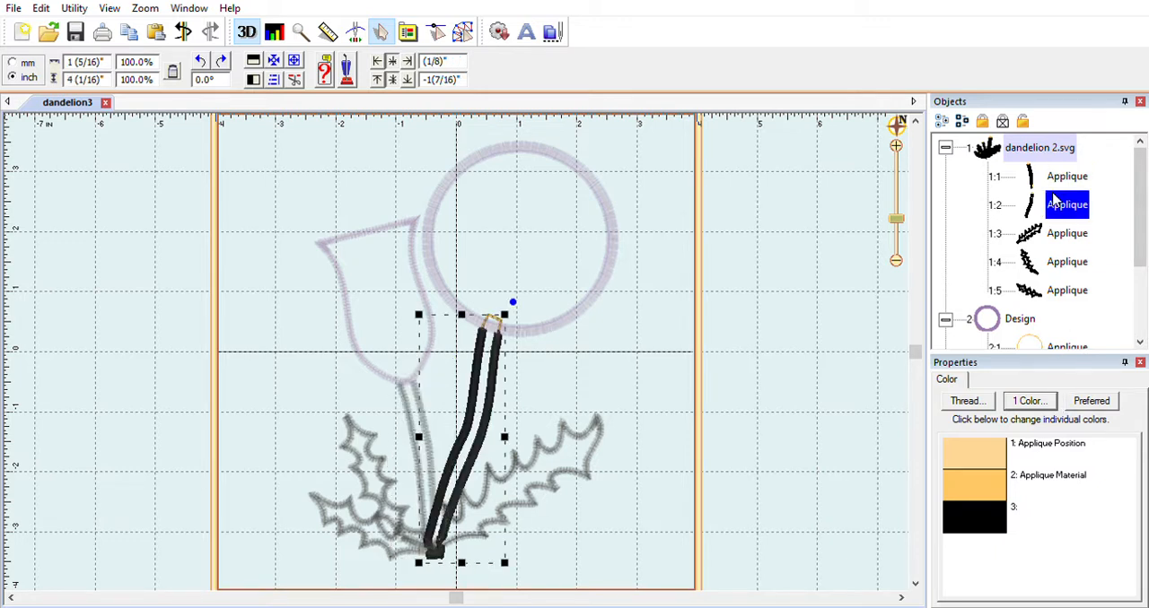
pyautogui.click(1048, 148)
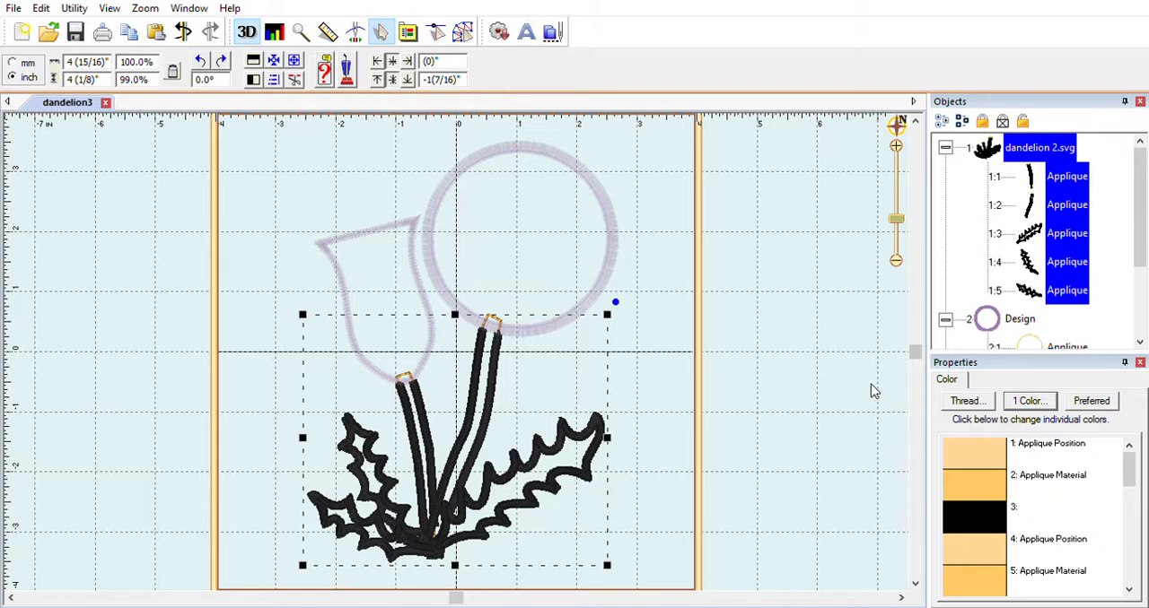
pyautogui.click(648, 220)
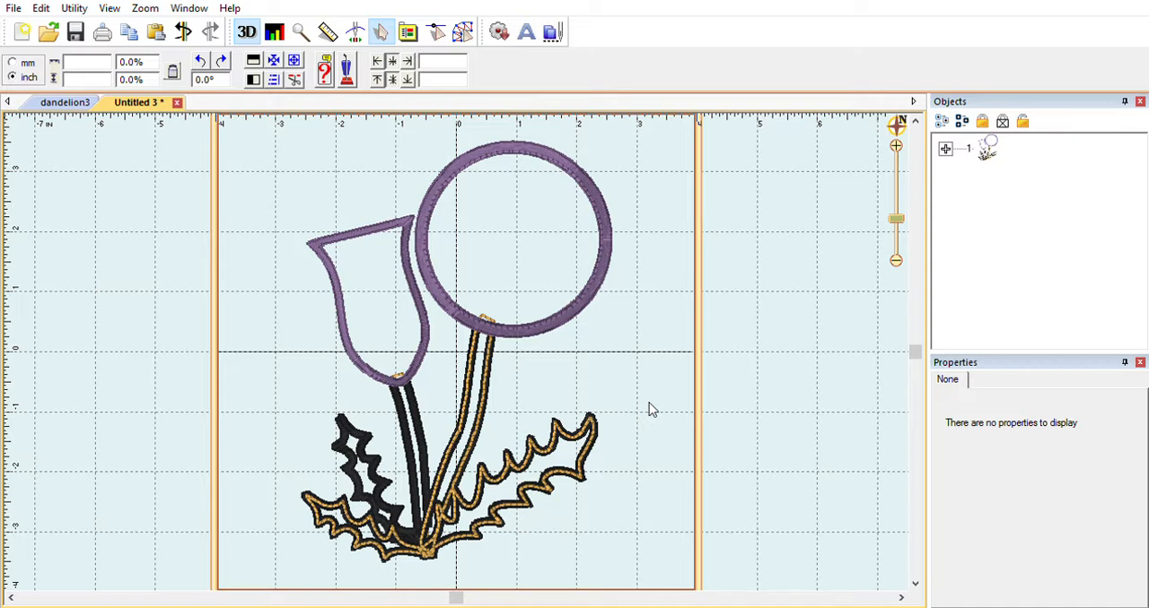
# - Move the black outline of the stems and leaves to the end of the design's stitch order
pyautogui.click(946, 148)
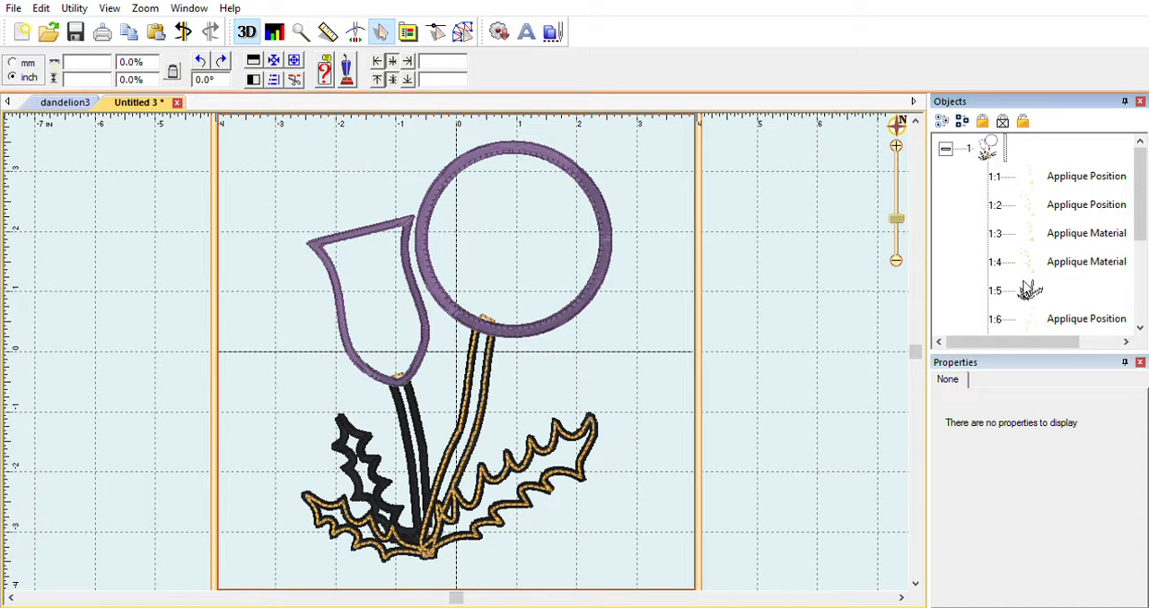
pyautogui.click(1029, 289)
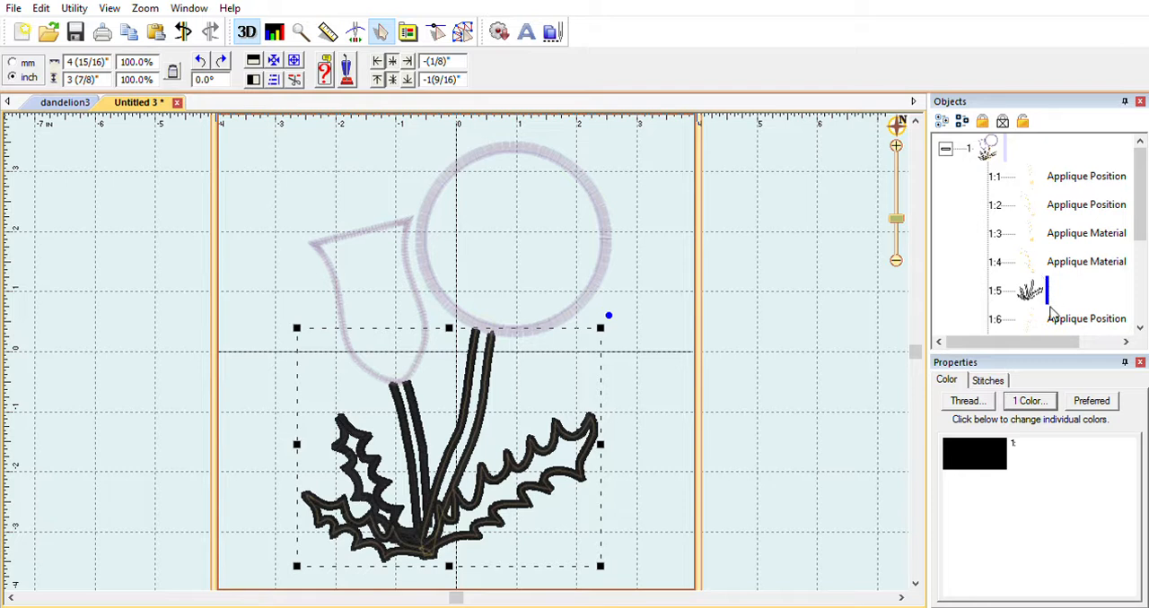
pyautogui.press('Home')
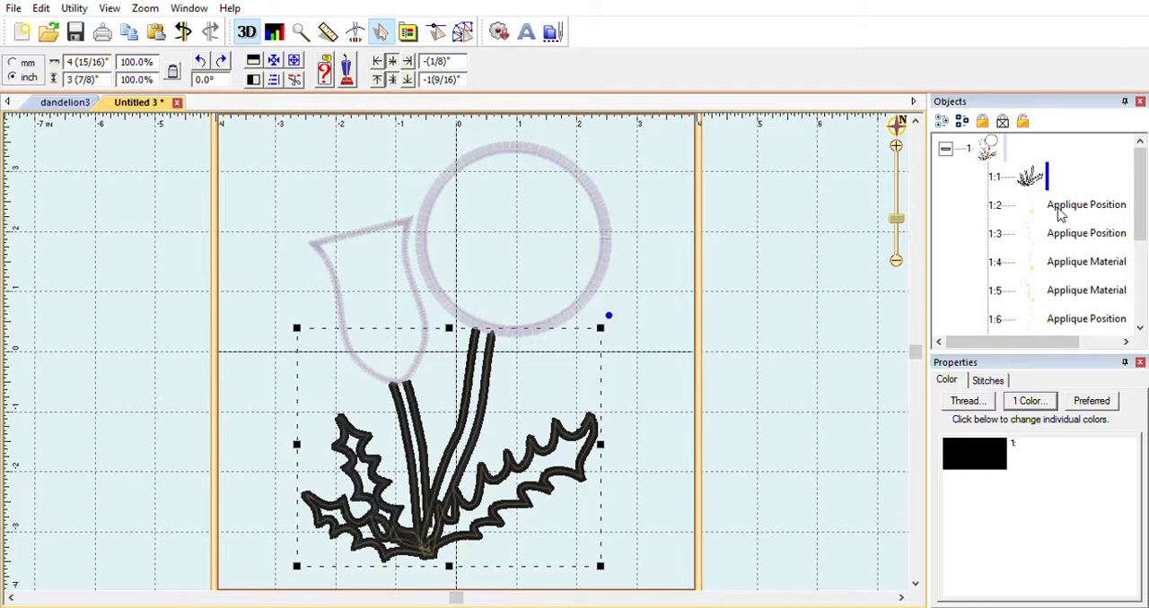
pyautogui.press('End')
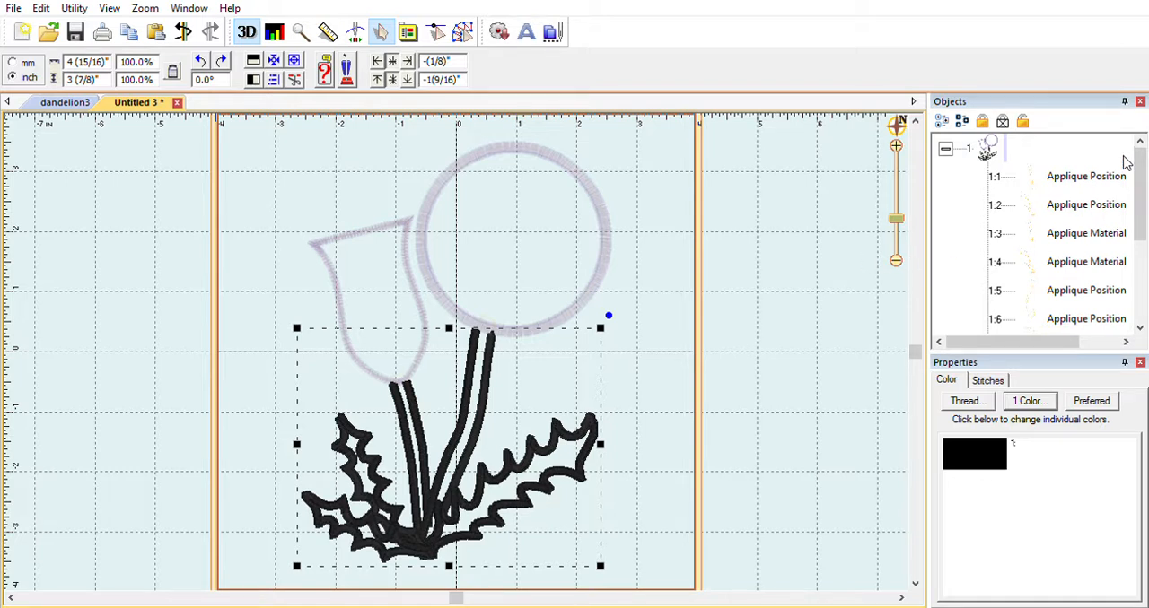
# - Inspect the first six Applique Position and Applique Material objects individually to see which parts each one covers
pyautogui.click(1070, 170)
pyautogui.click(1070, 205)
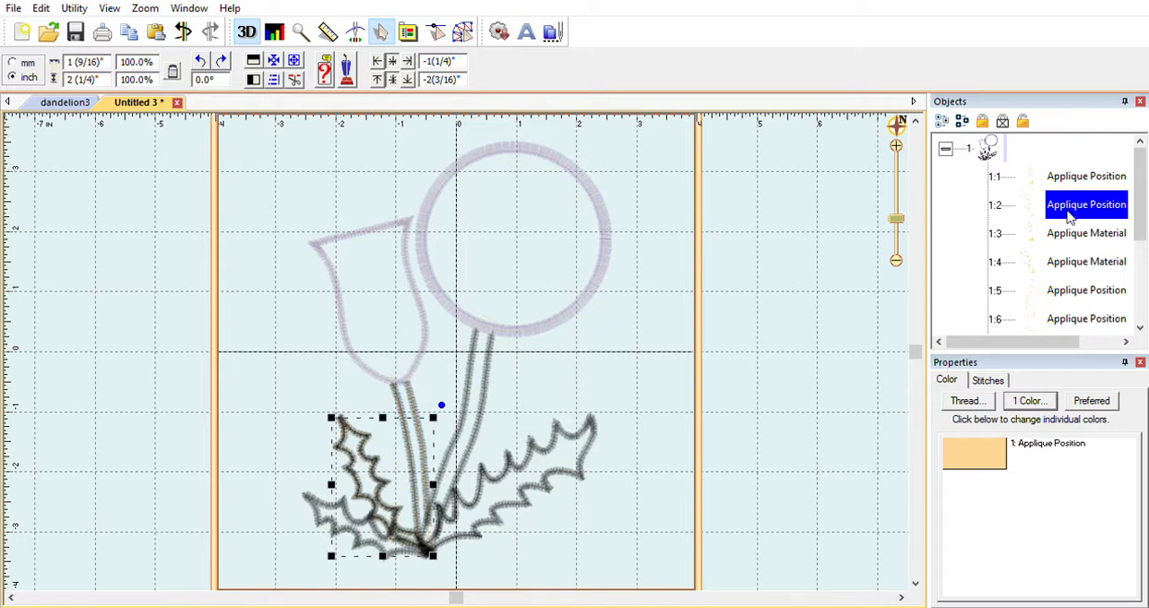
pyautogui.click(1069, 226)
pyautogui.click(1066, 258)
pyautogui.click(1063, 285)
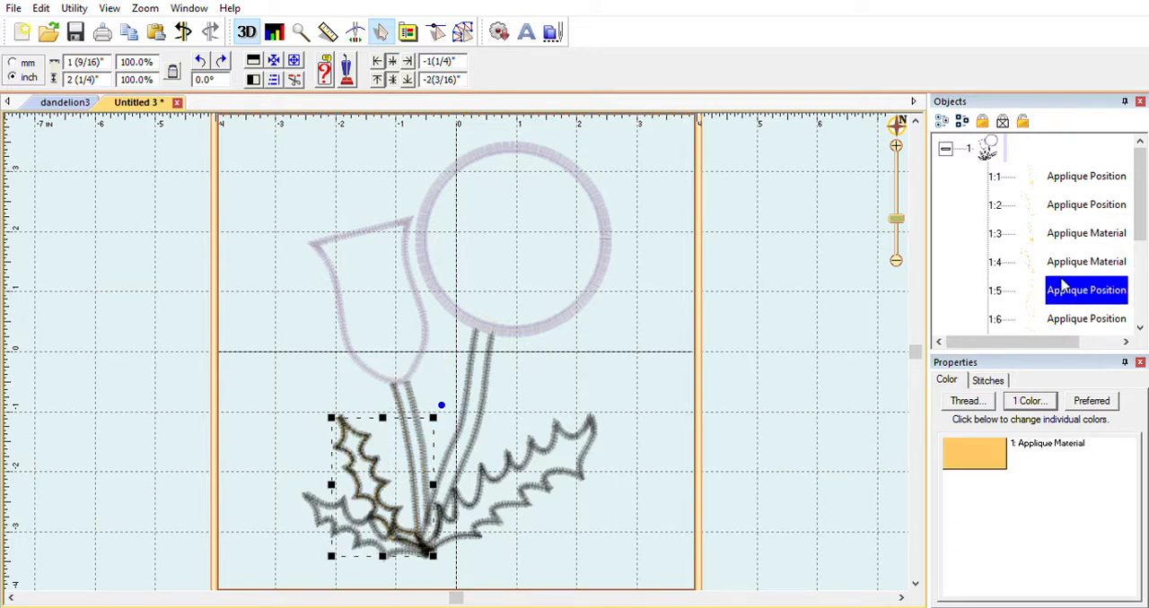
pyautogui.click(1063, 316)
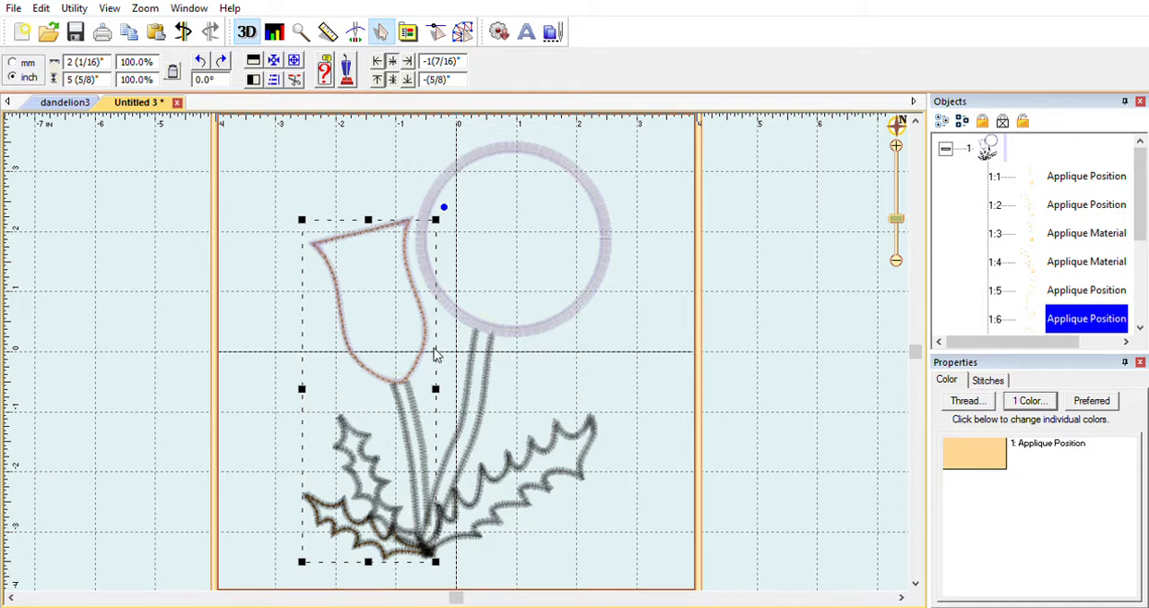
# - Select all Applique Position objects and group them together at the start of the stitch order
pyautogui.hotkey('ctrl', 'a')
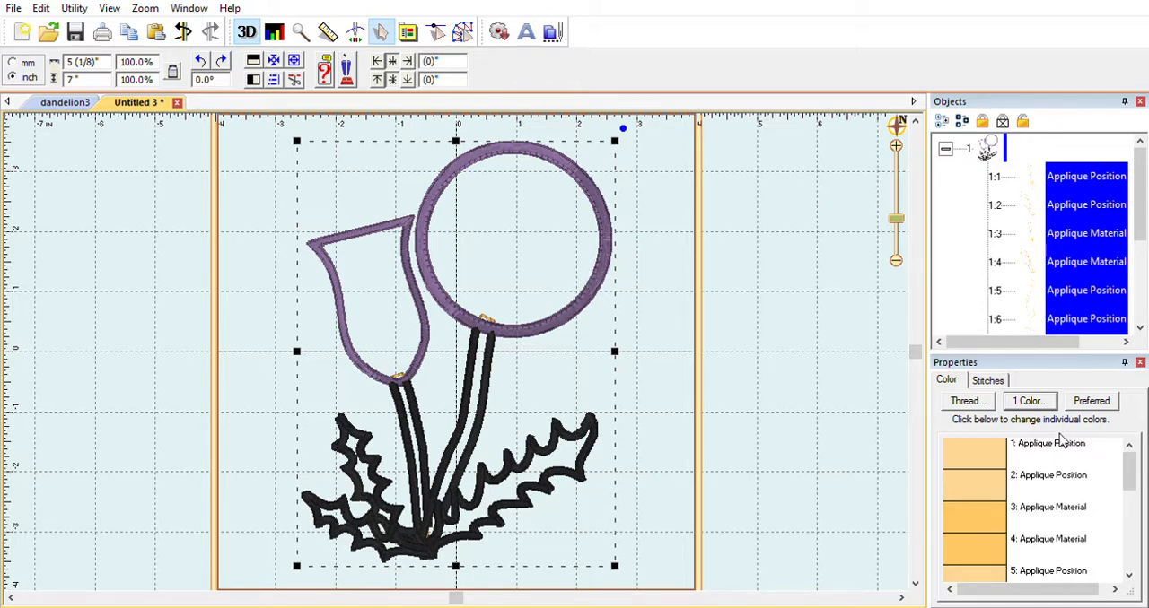
pyautogui.click(953, 205)
pyautogui.click(1072, 171)
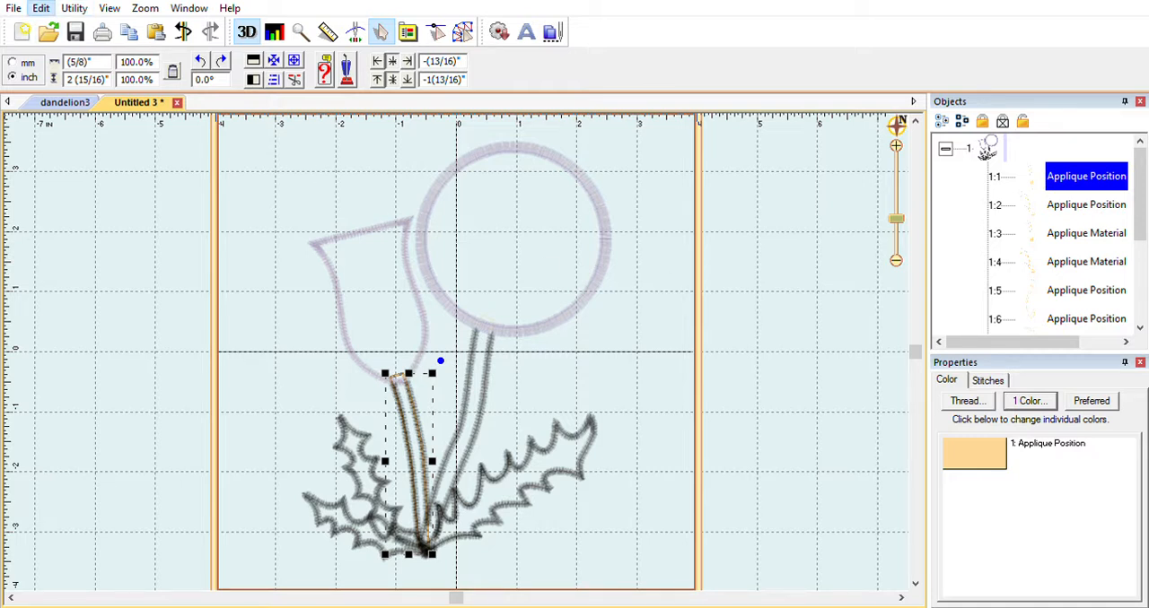
pyautogui.hotkey('ctrl', 'a')
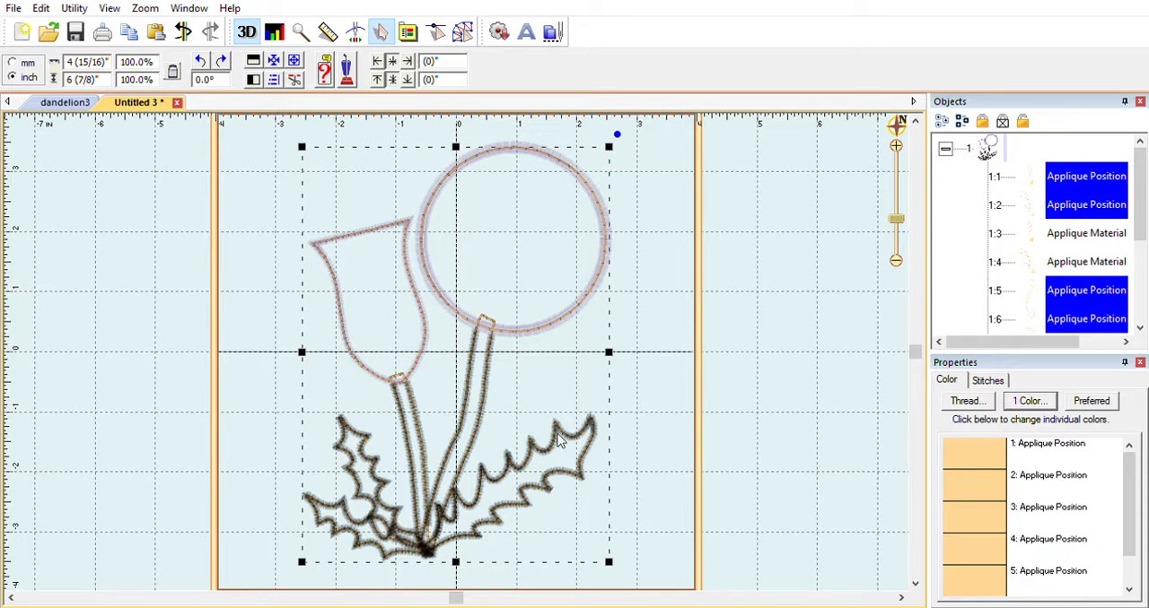
pyautogui.moveTo(1131, 477)
pyautogui.mouseDown()
pyautogui.moveTo(1127, 514)
pyautogui.moveTo(1127, 458)
pyautogui.mouseUp()
pyautogui.moveTo(1074, 205); pyautogui.dragTo(1080, 227)
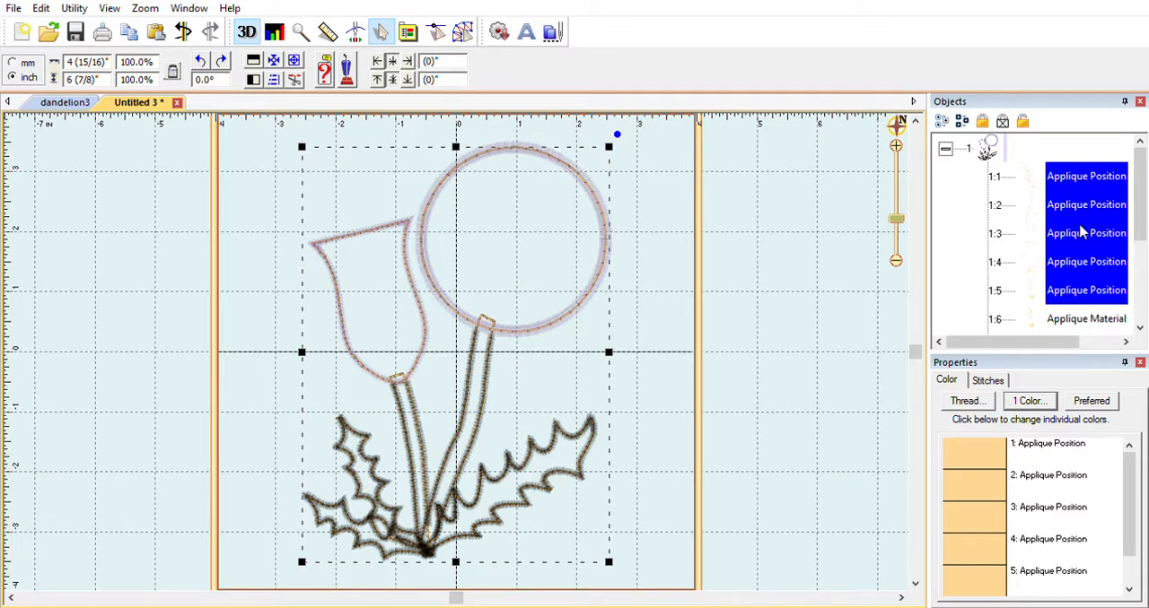
pyautogui.click(762, 335)
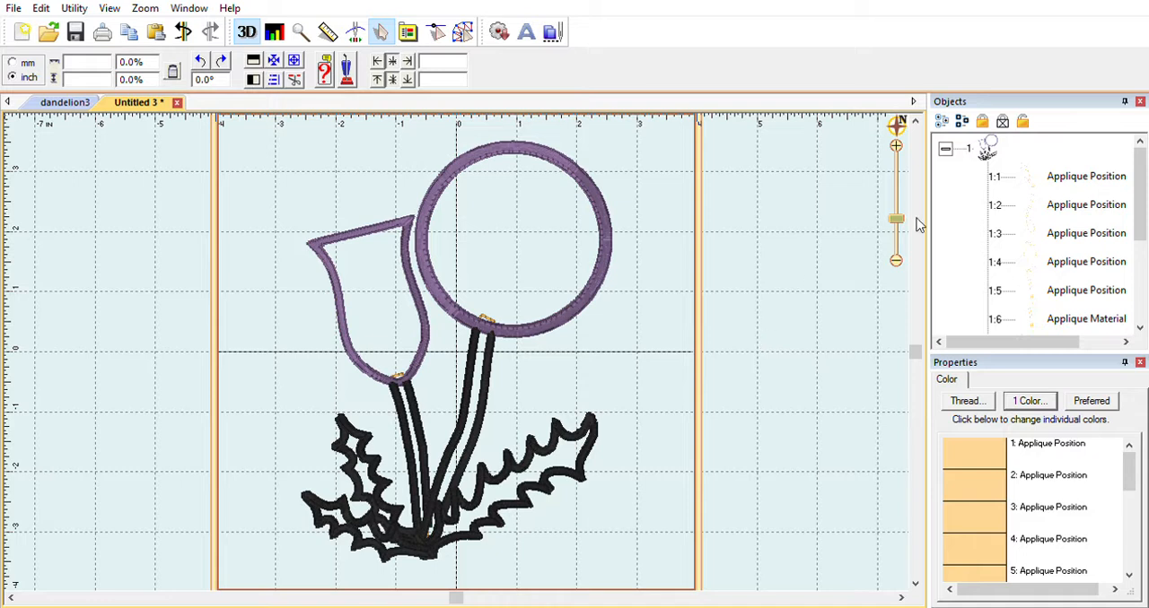
# - Inspect the third and fourth Applique Position objects to see which flower and leaf outlines they combine
pyautogui.click(1068, 230)
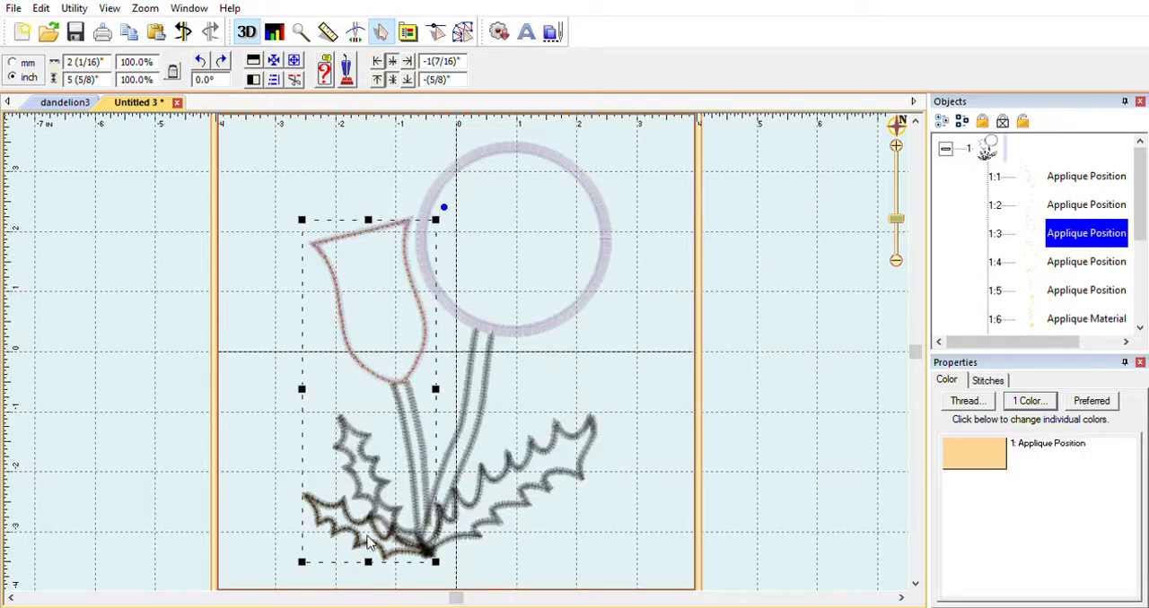
pyautogui.click(1059, 253)
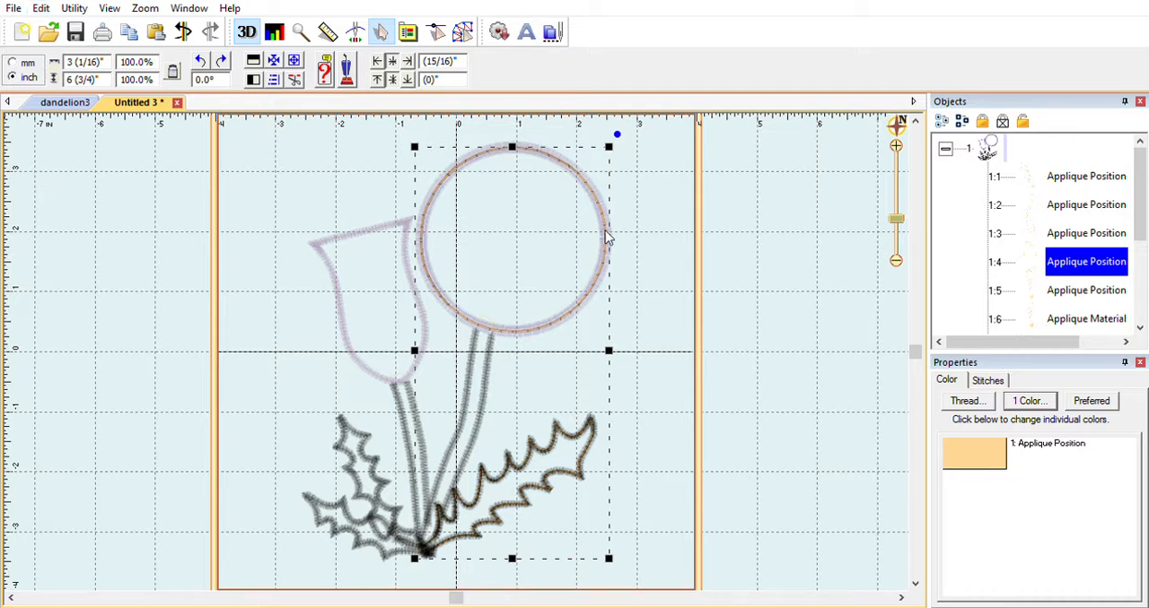
pyautogui.click(678, 289)
# - Shift the lilac flower borders about 1.5 inches right, inspect the Applique Position outlines beneath, and undo the shift
pyautogui.click(596, 282)
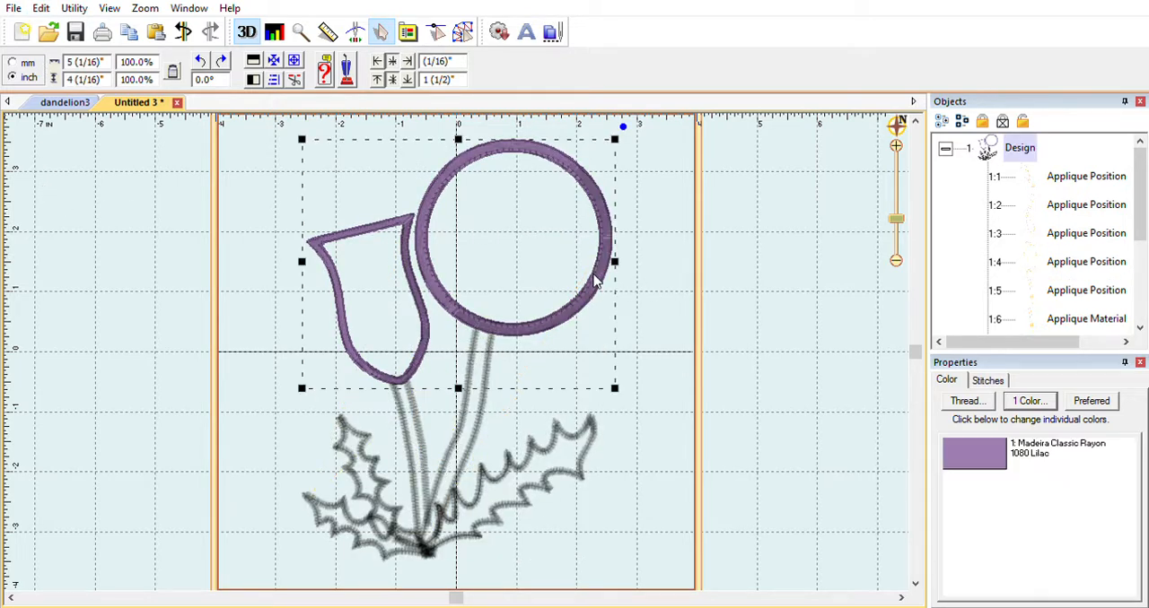
pyautogui.moveTo(597, 282); pyautogui.dragTo(686, 273)
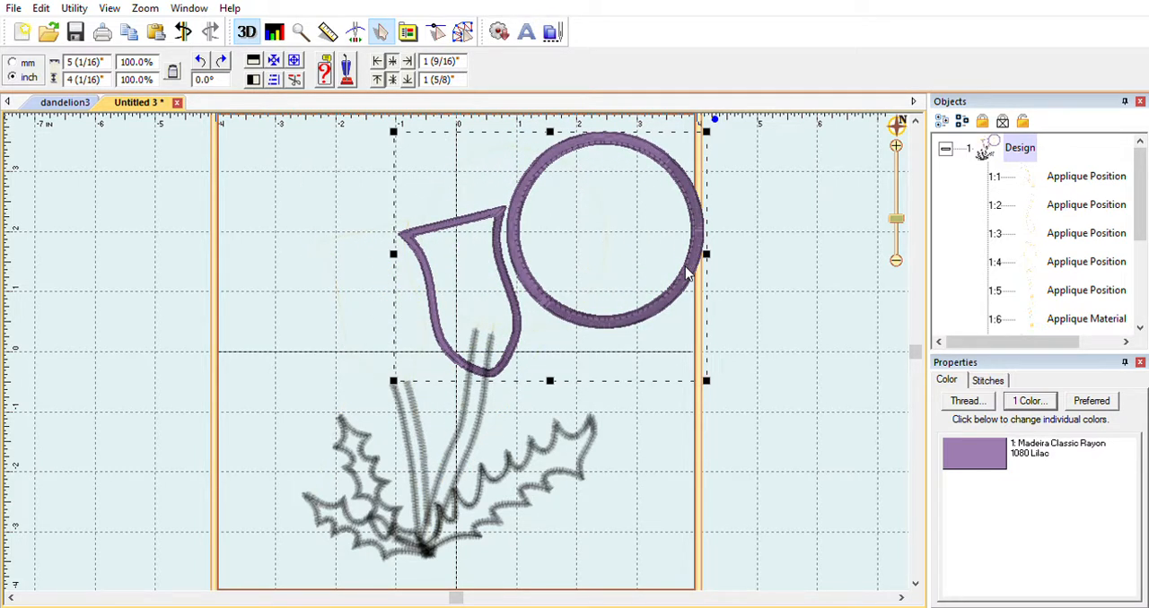
pyautogui.click(1059, 193)
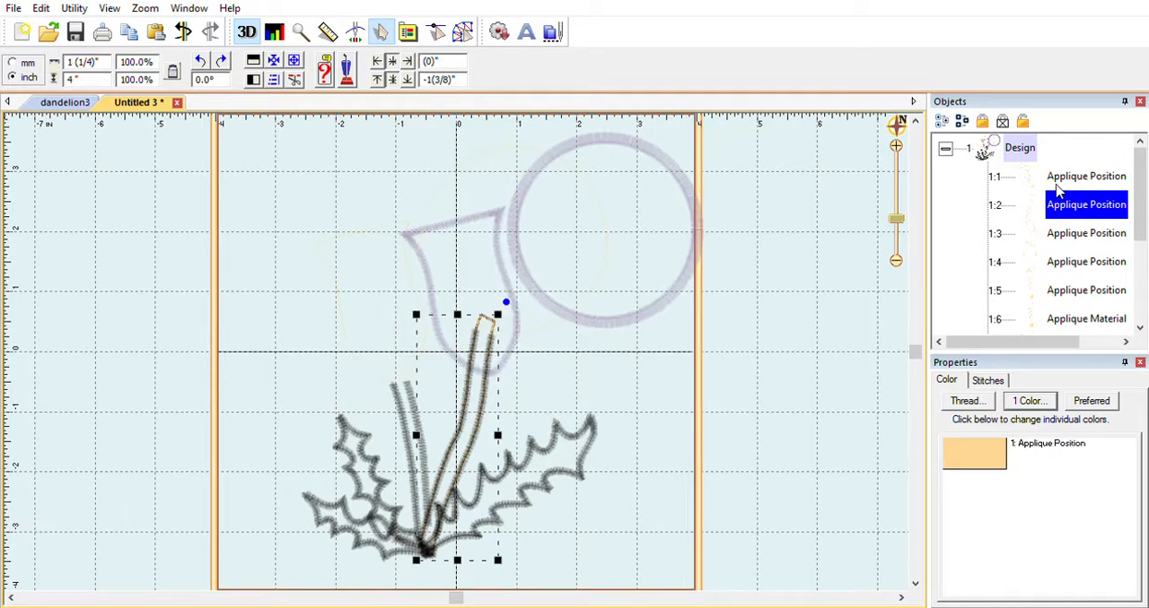
pyautogui.click(1067, 233)
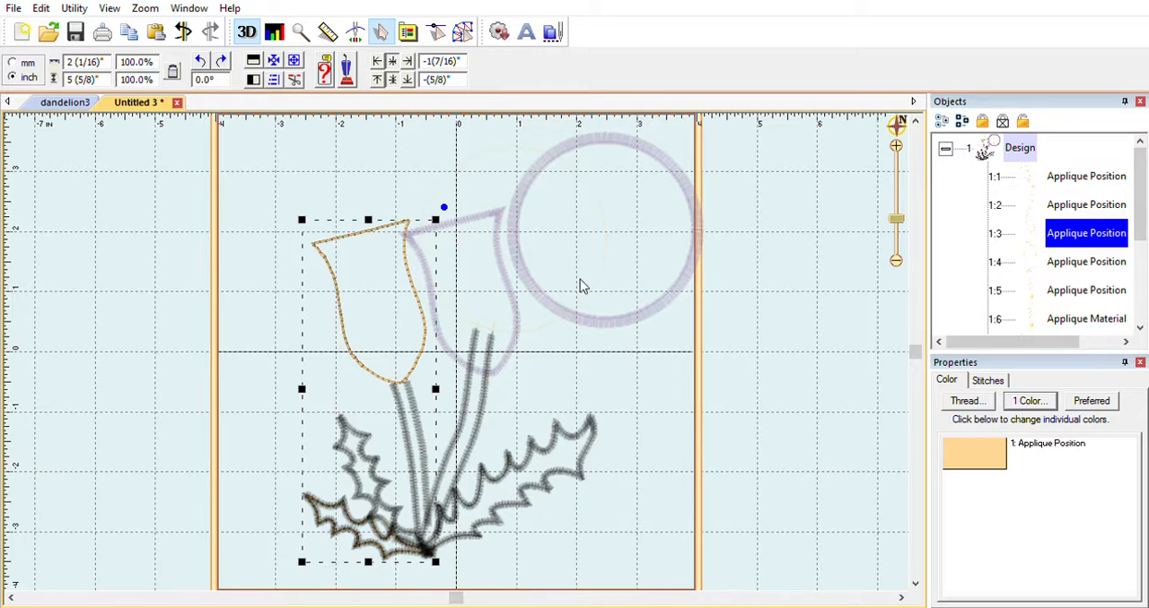
pyautogui.hotkey('ctrl', 'z')
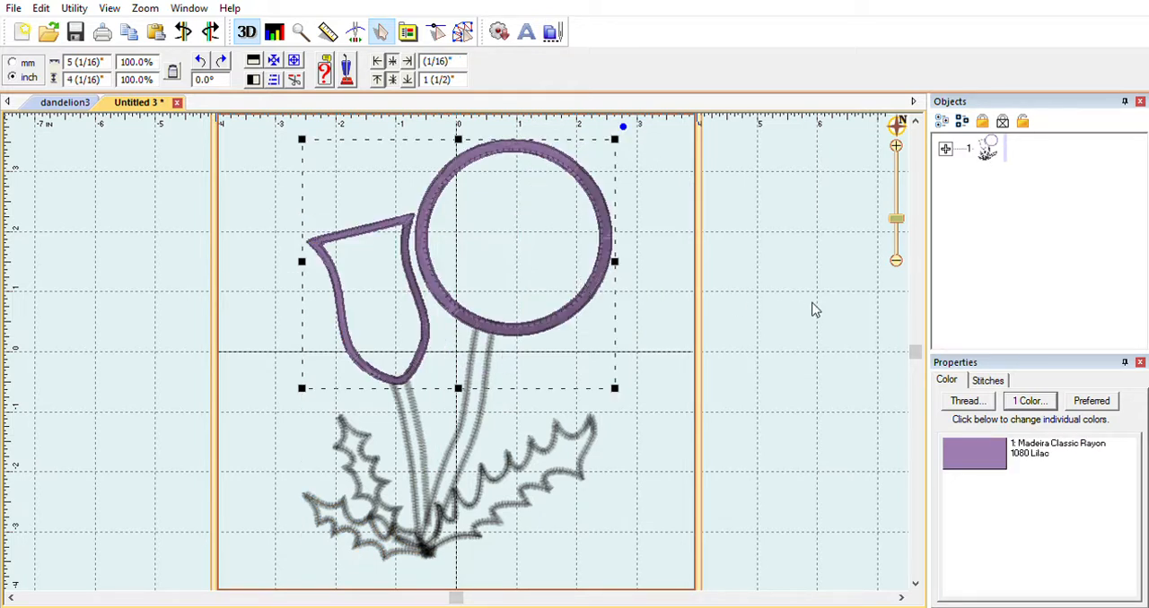
# - Switch to the digitizing tools and select the third Applique Position object, which combines the bud and lower-left leaf
pyautogui.click(945, 148)
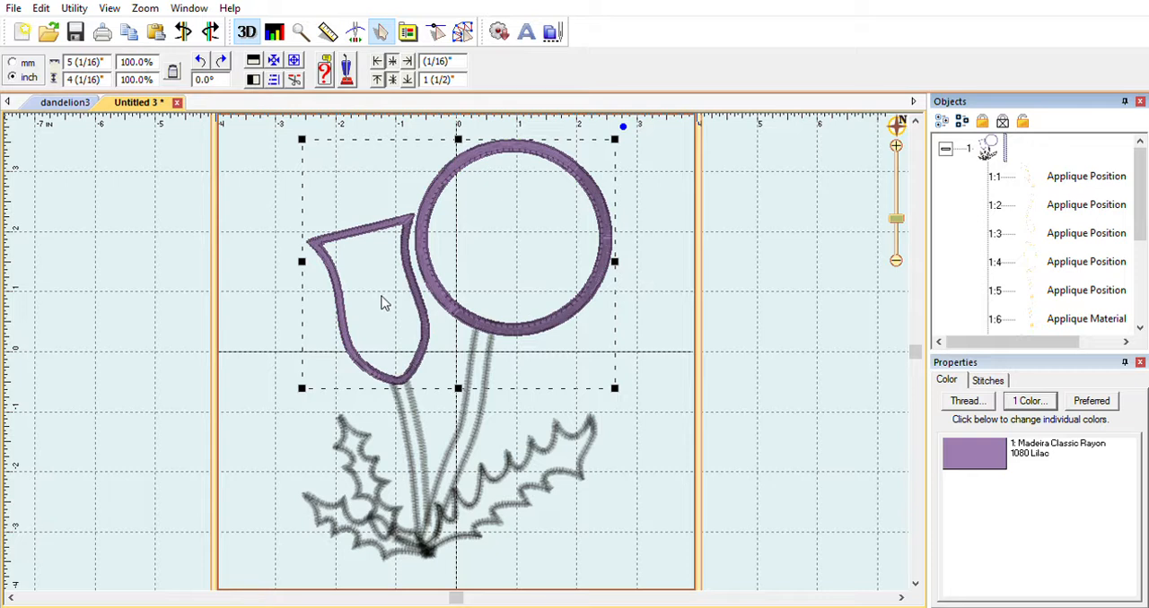
pyautogui.click(1081, 232)
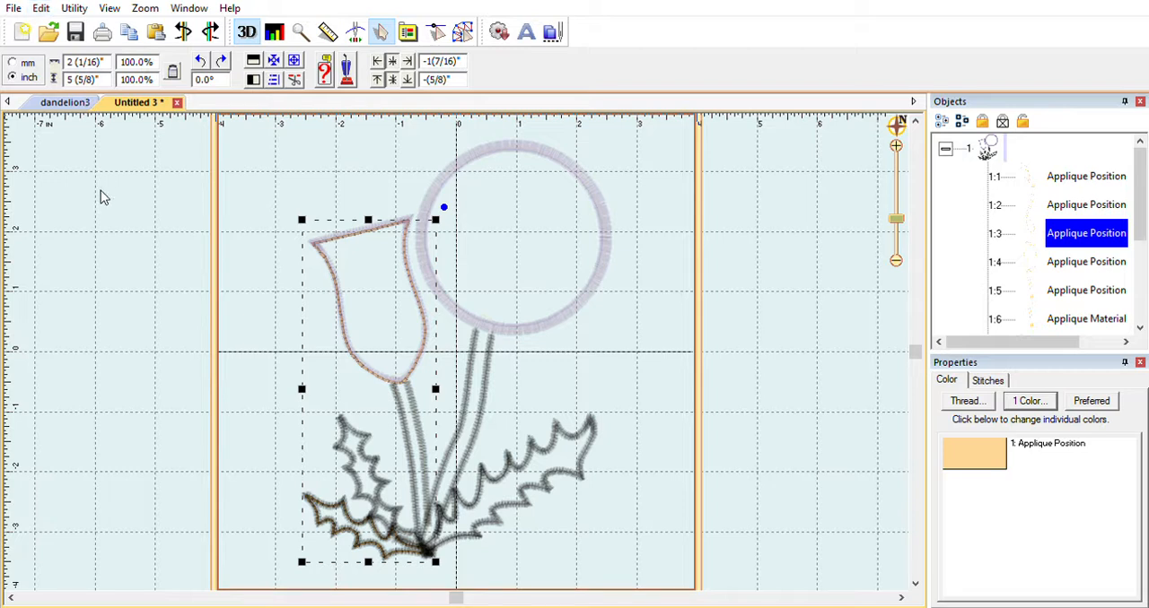
pyautogui.click(460, 12)
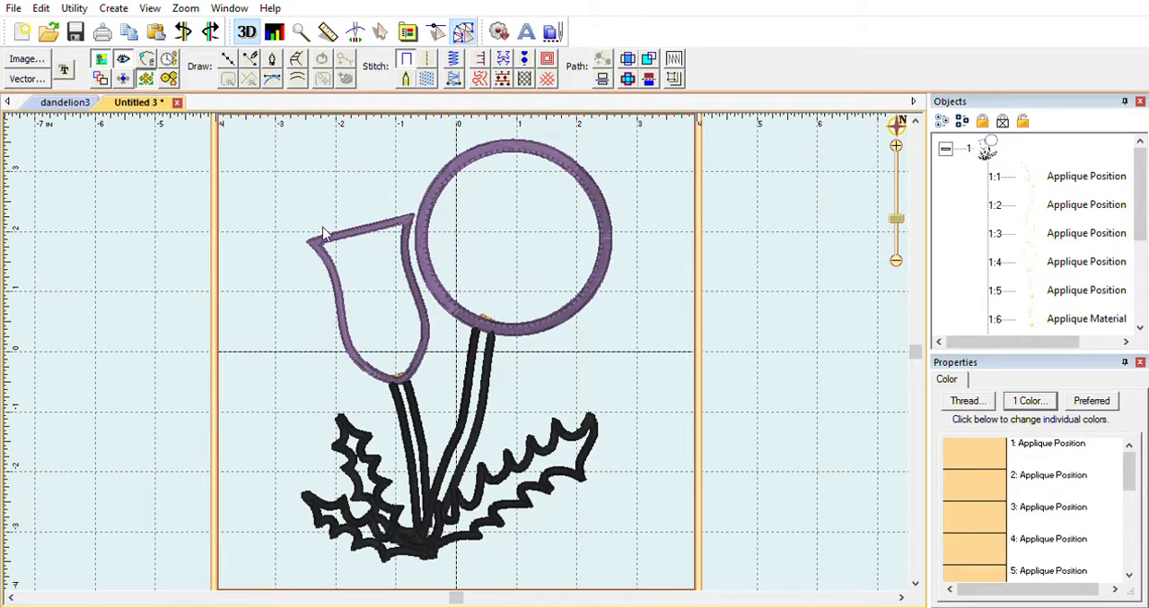
pyautogui.click(1088, 232)
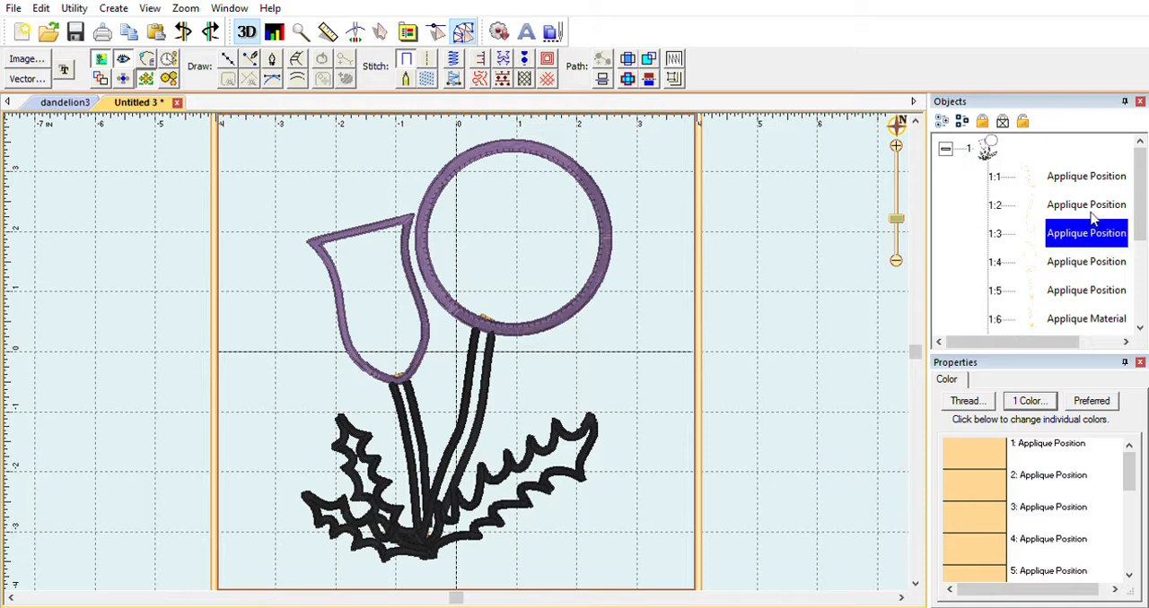
pyautogui.click(41, 8)
pyautogui.click(123, 197)
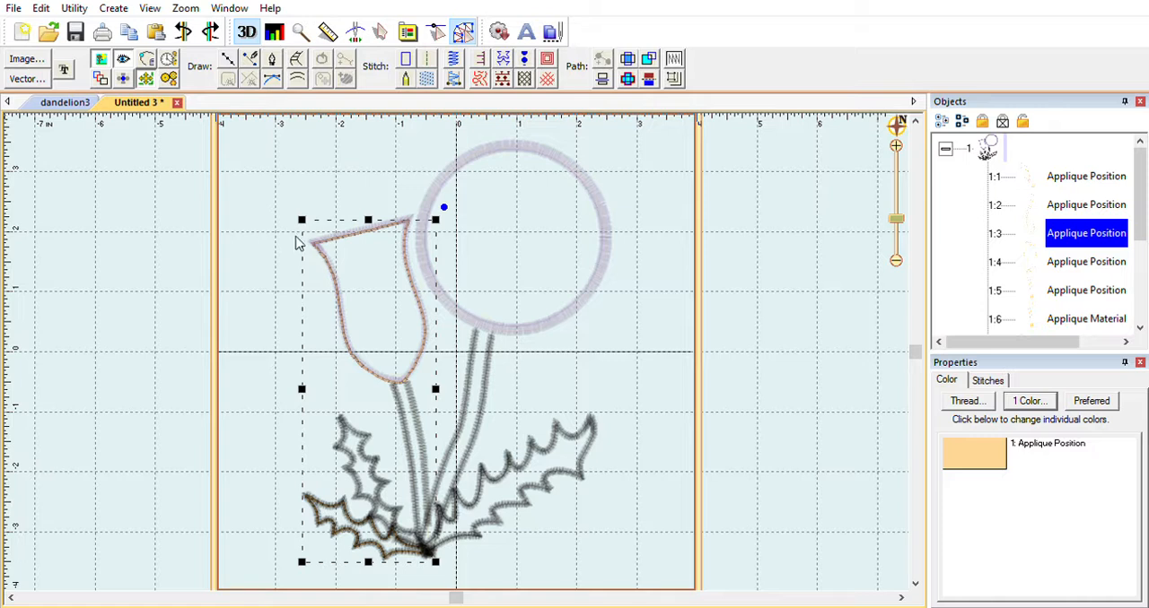
pyautogui.click(266, 312)
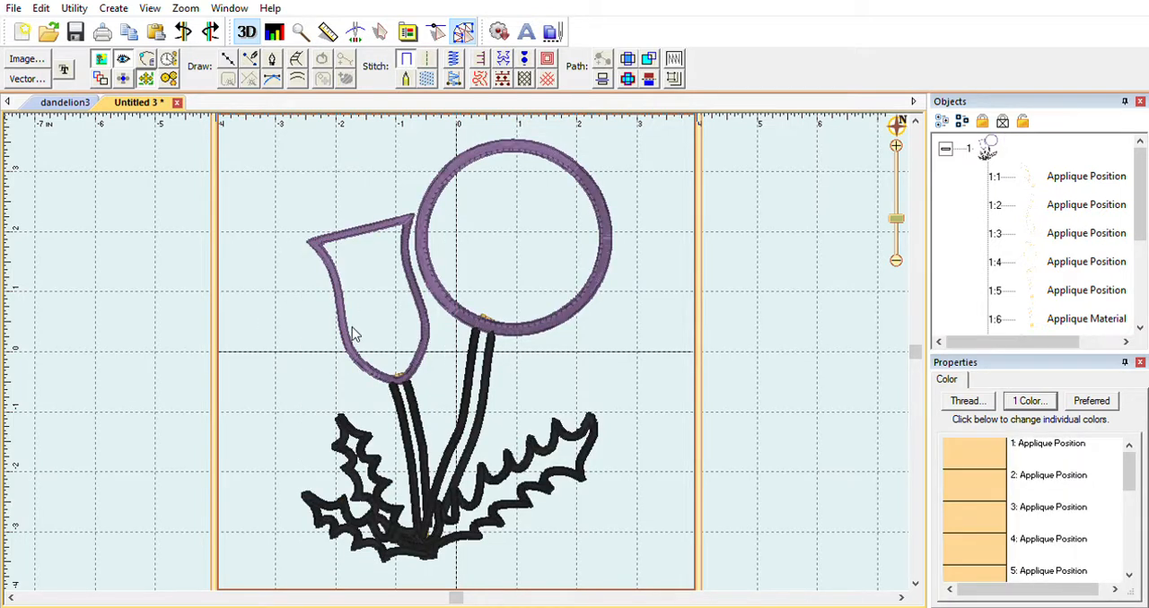